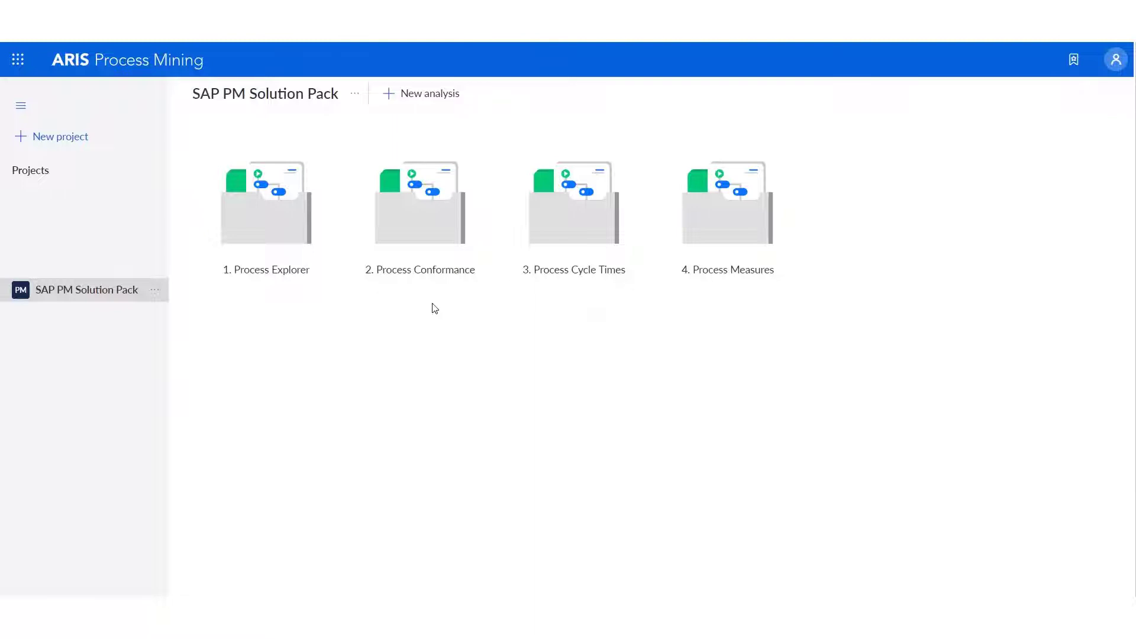
Open the 1. Process Explorer analysis and inspect the peaks in the number of cases per month.
left_click(264, 272)
left_click(265, 273)
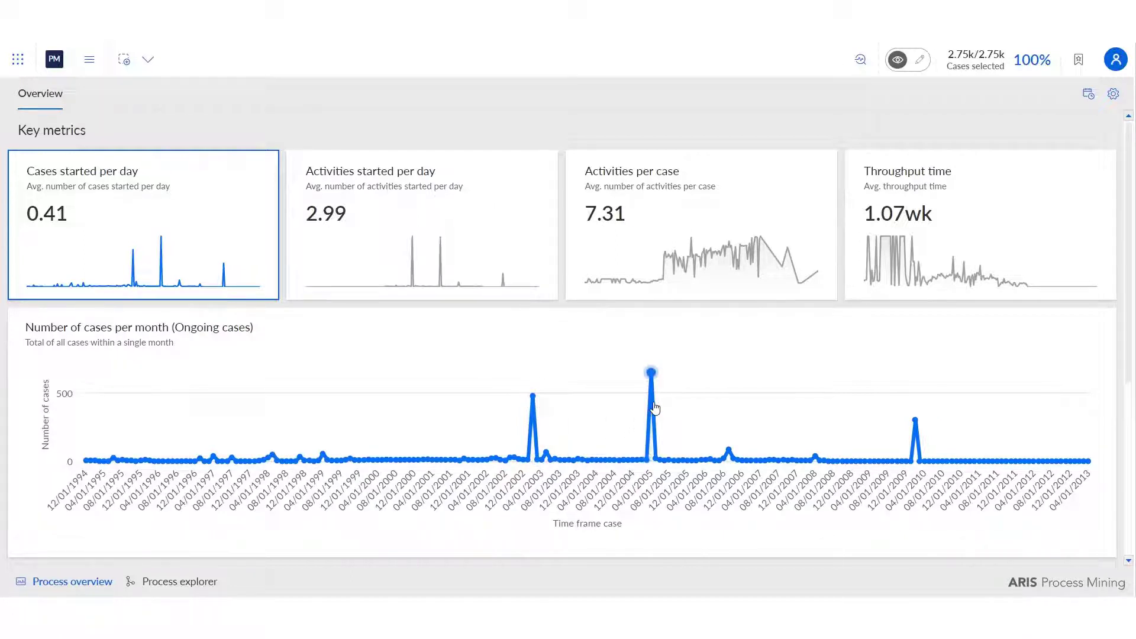
mouse_move(652, 375)
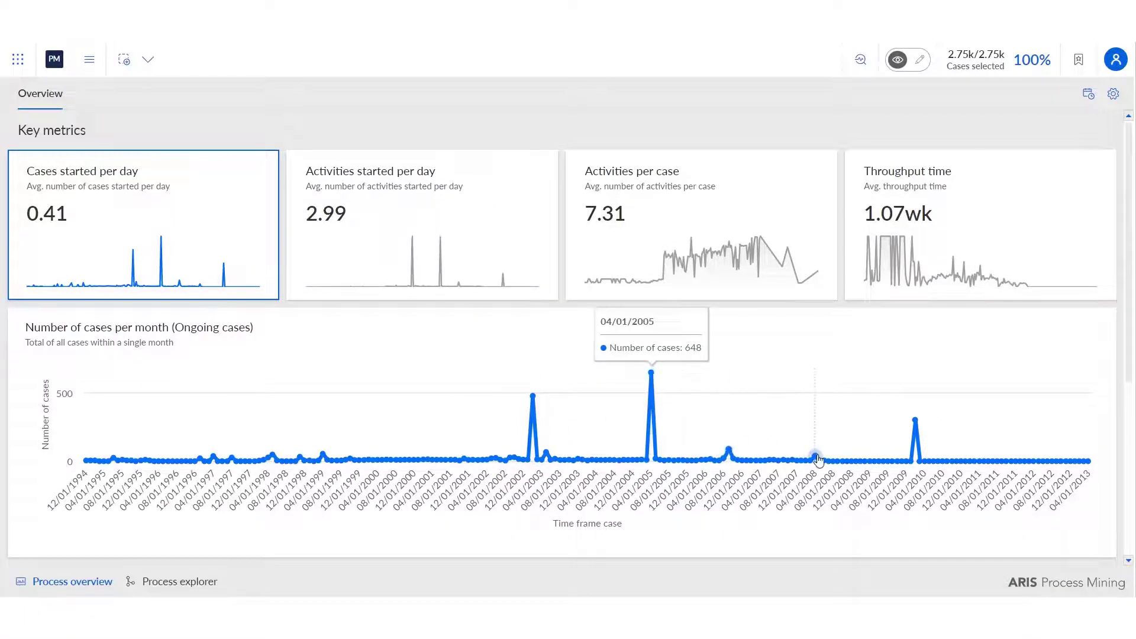
mouse_move(914, 432)
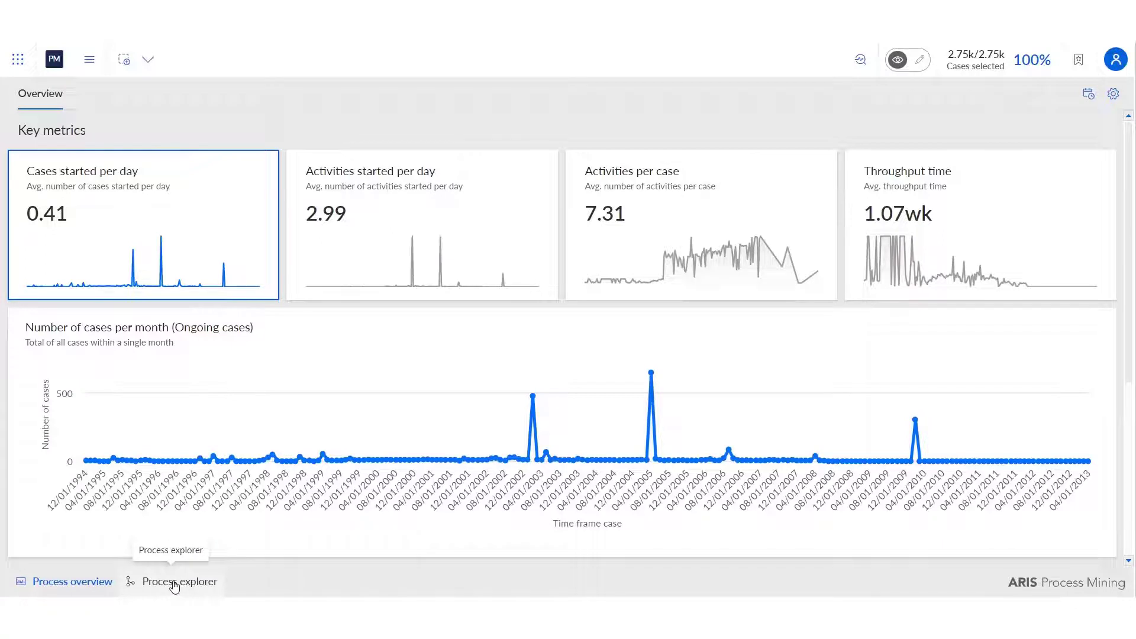
Show 100% of the activities in the process explorer graph and examine the full work order flow.
left_click(195, 584)
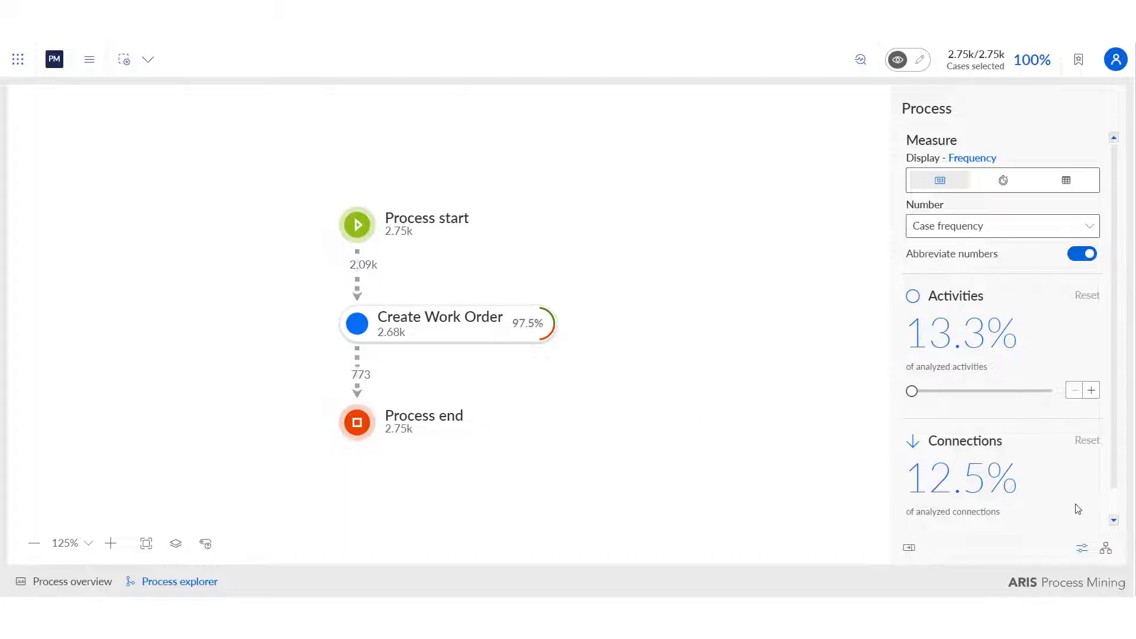
left_click_drag(913, 392, 1052, 392)
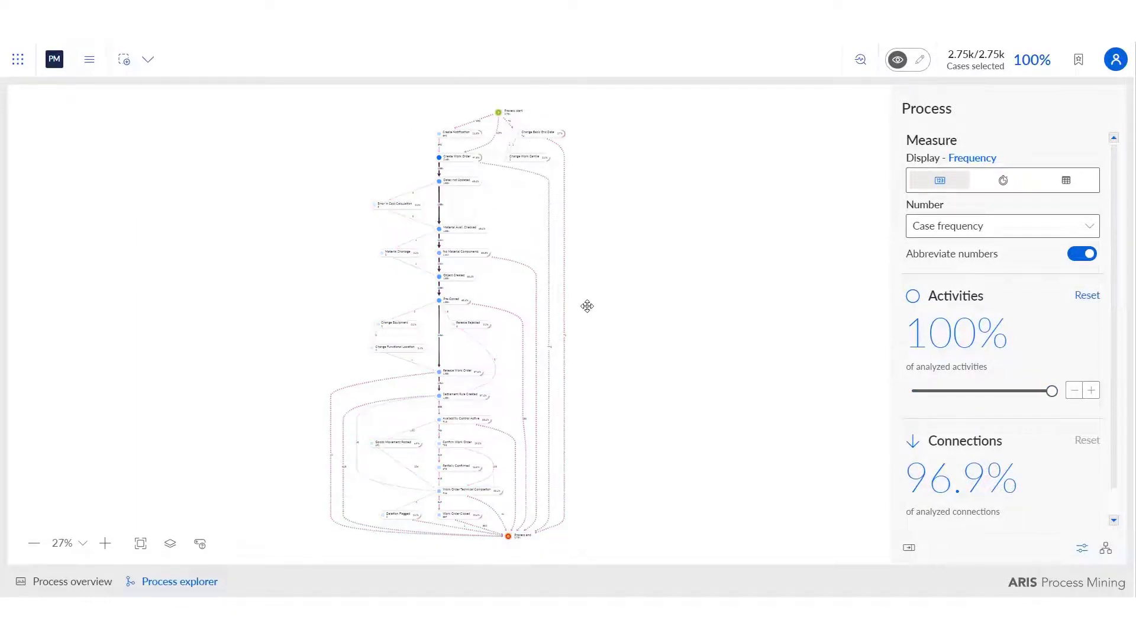
scroll(587, 304, "up", 4)
scroll(589, 269, "up", 3)
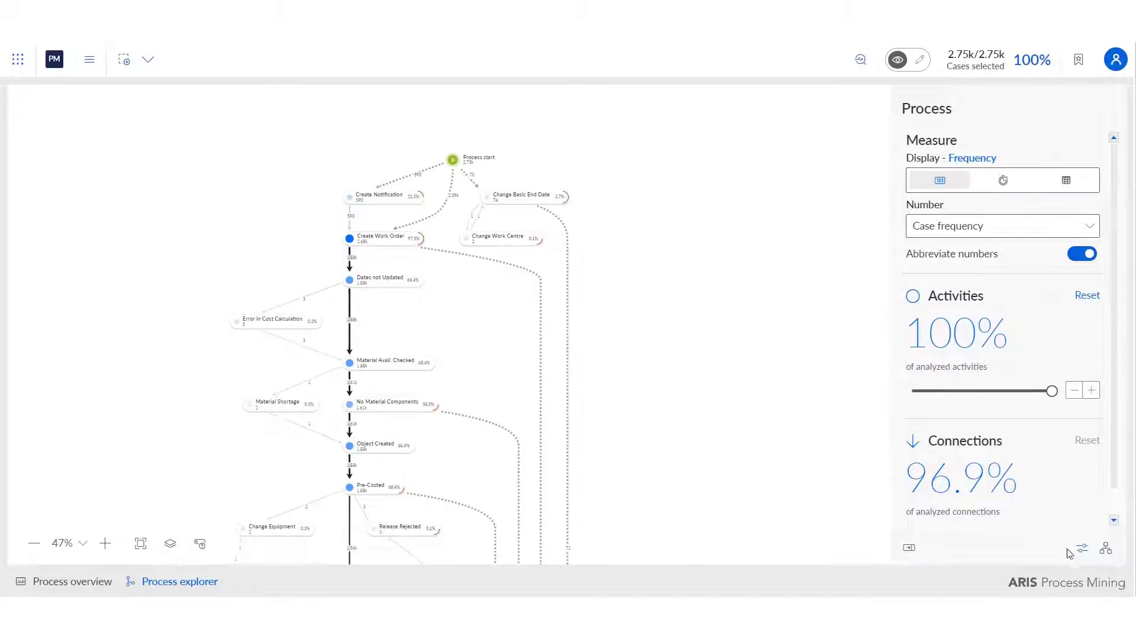
Display the process variants and view the flows of the second and third most common ones.
left_click(1103, 550)
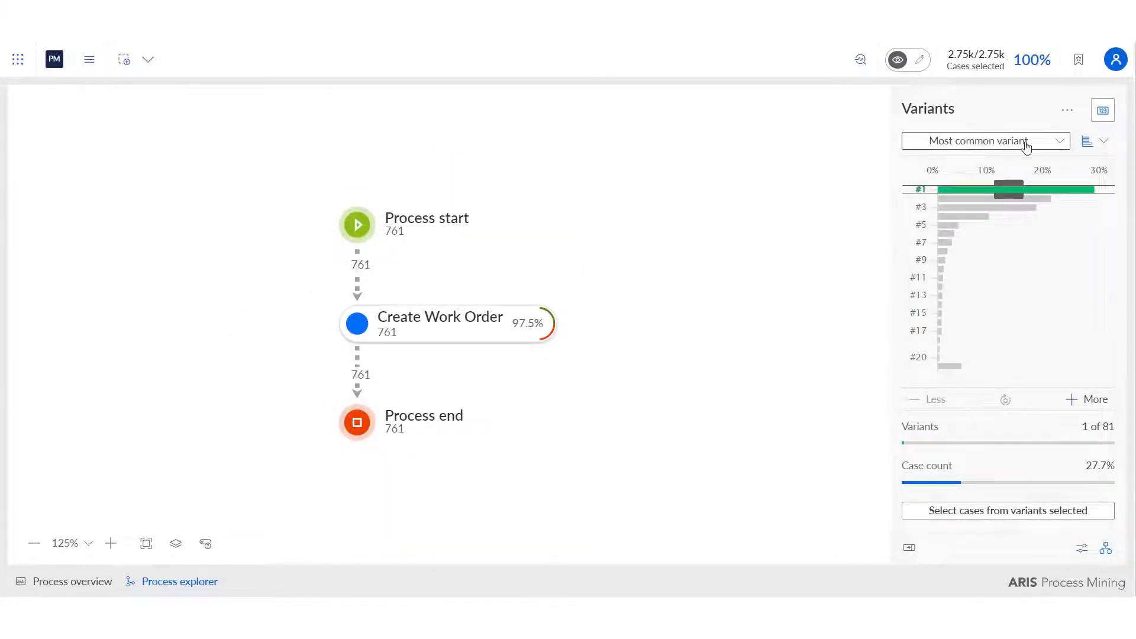
left_click(954, 199)
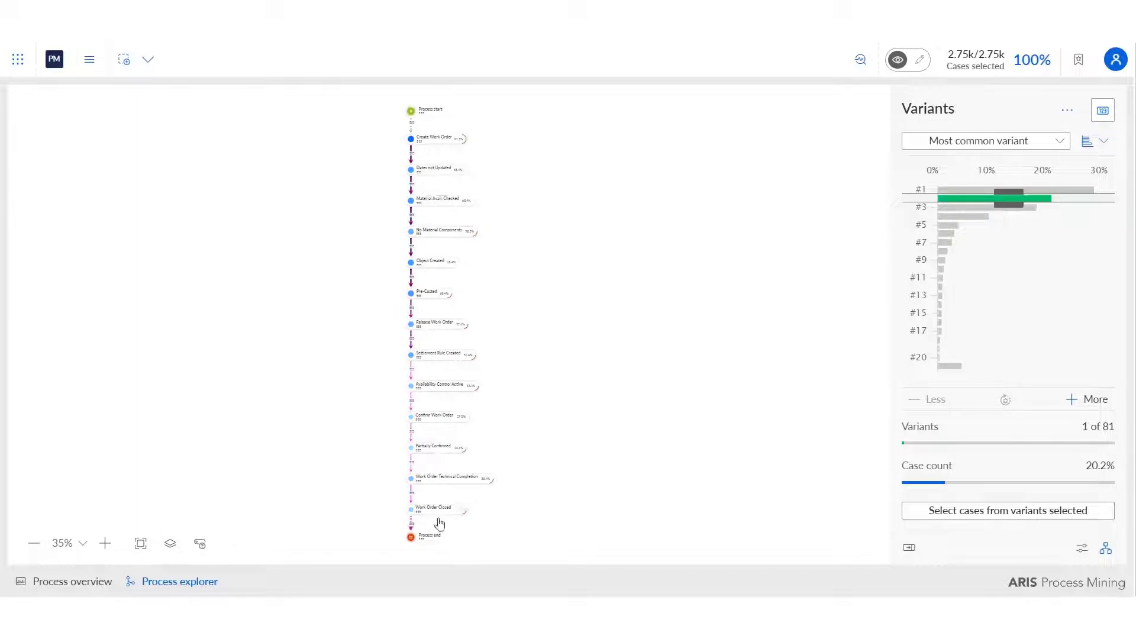
left_click(978, 207)
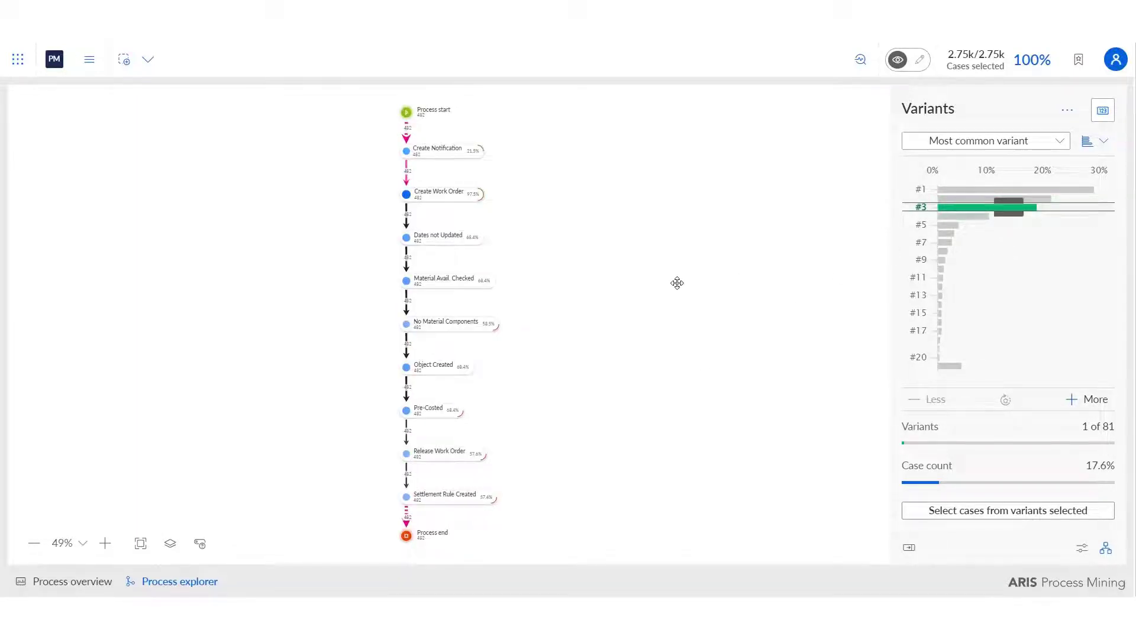
Sort the variants by least common variant and show the option for transferring a variant as a model.
left_click(1060, 140)
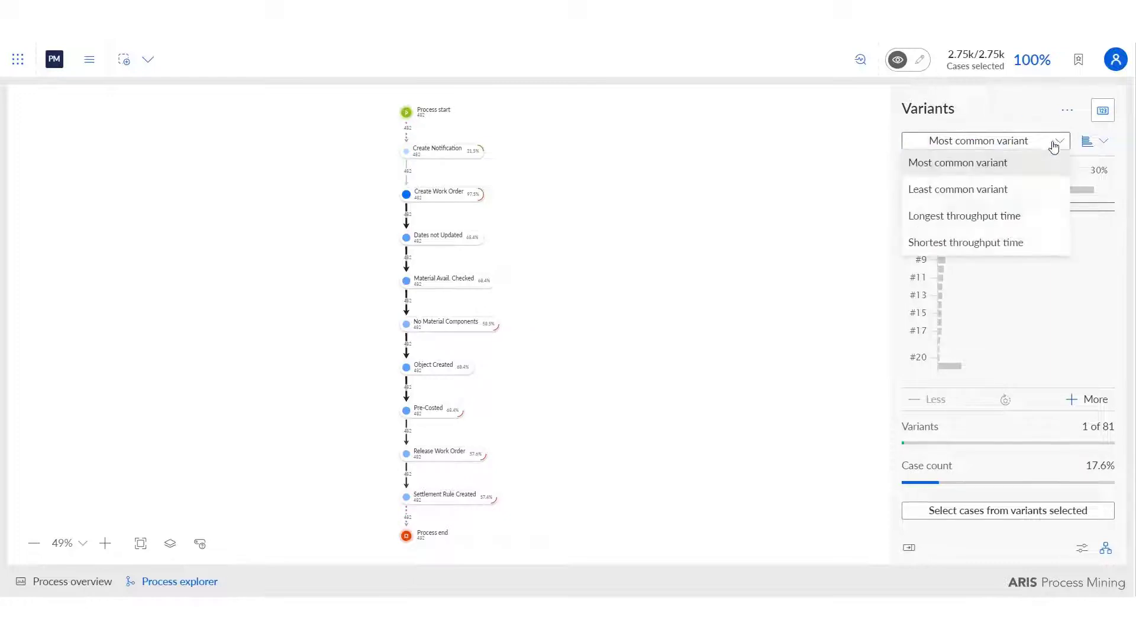
left_click(941, 190)
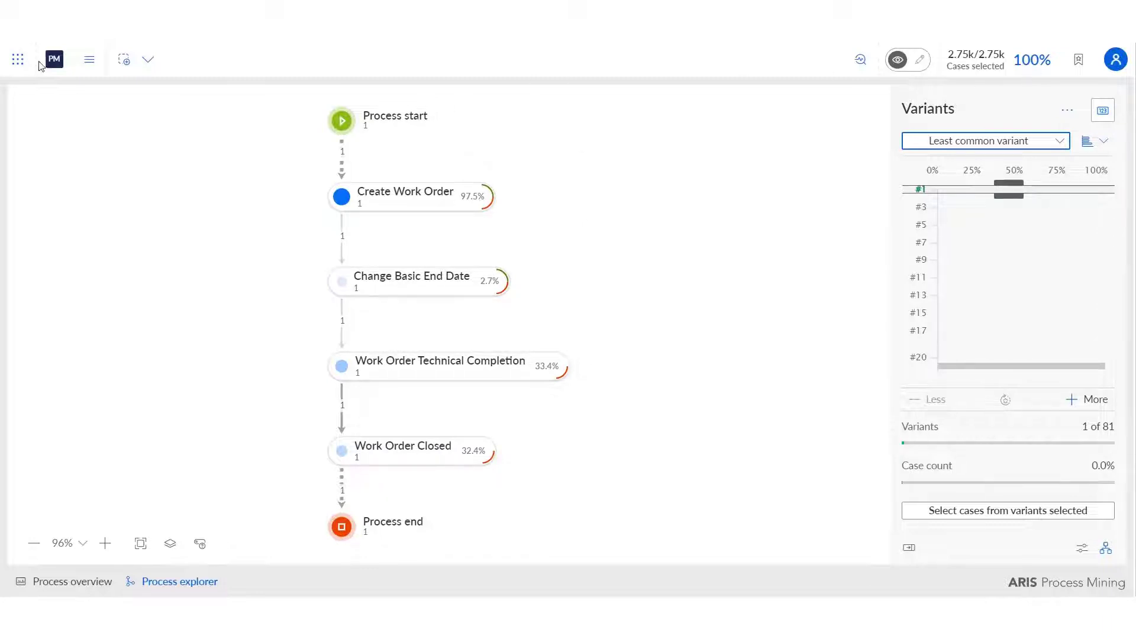
left_click(1067, 110)
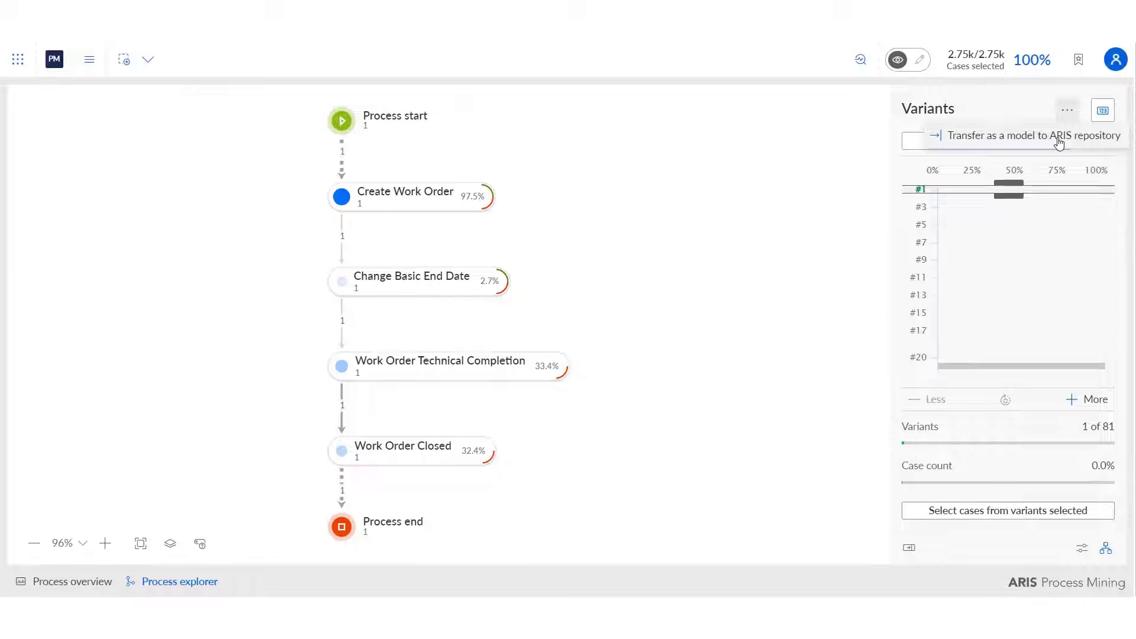
Return to the SAP PM Solution Pack project and open the 2. Process Conformance analysis.
left_click(18, 62)
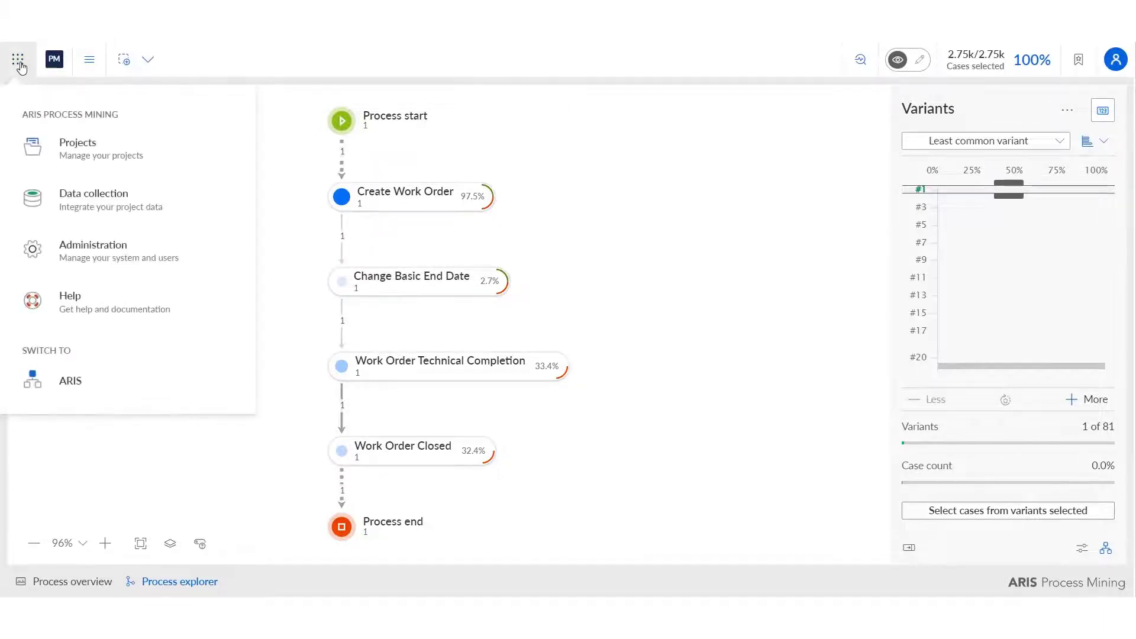
left_click(76, 148)
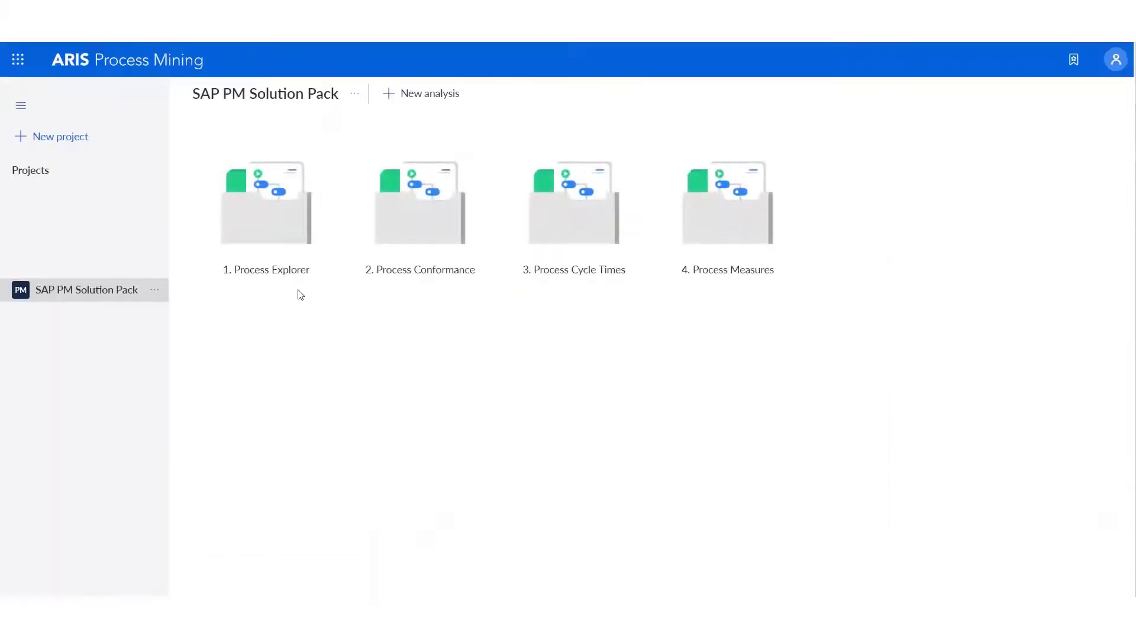
left_click(406, 237)
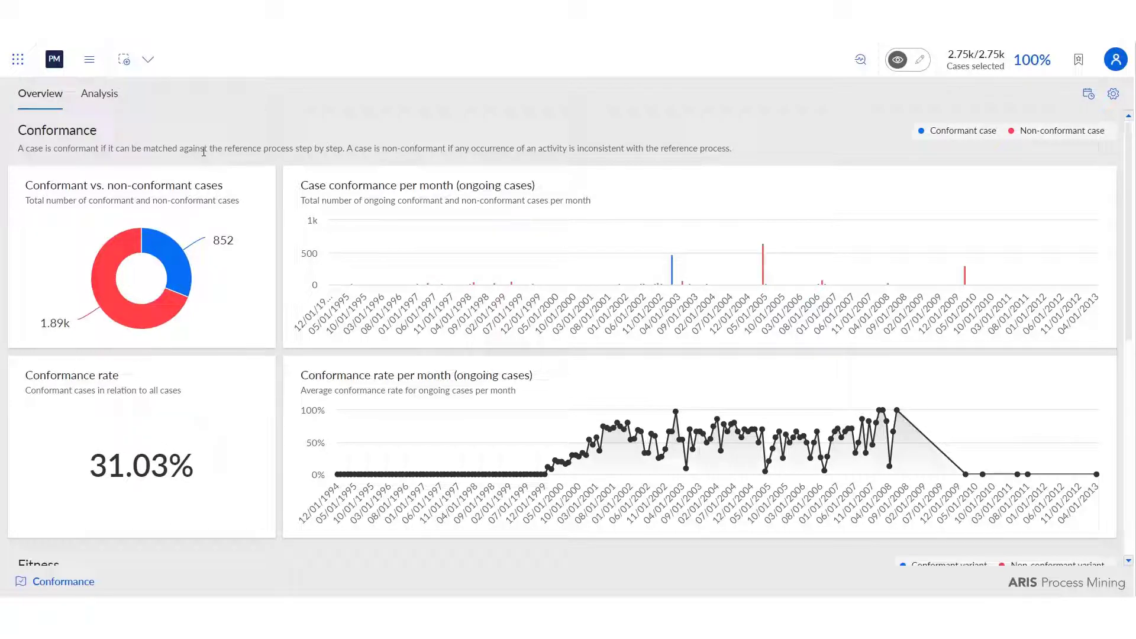
Run a root cause analysis with non-conformant cases as the symptom and no additional selection.
left_click(861, 60)
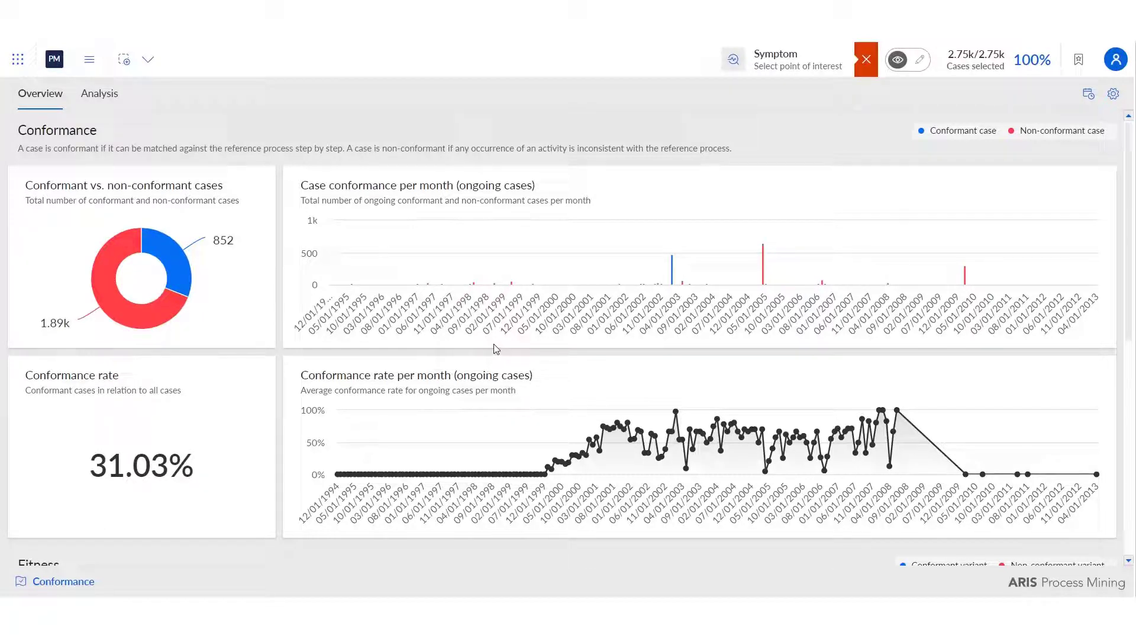
left_click(125, 297)
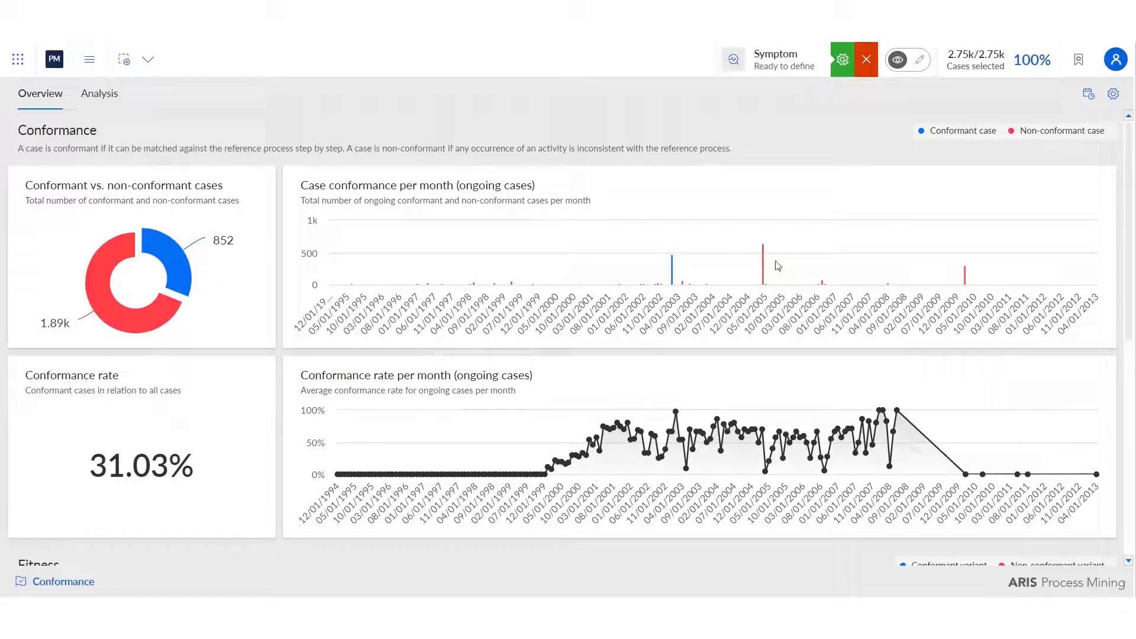
left_click(842, 59)
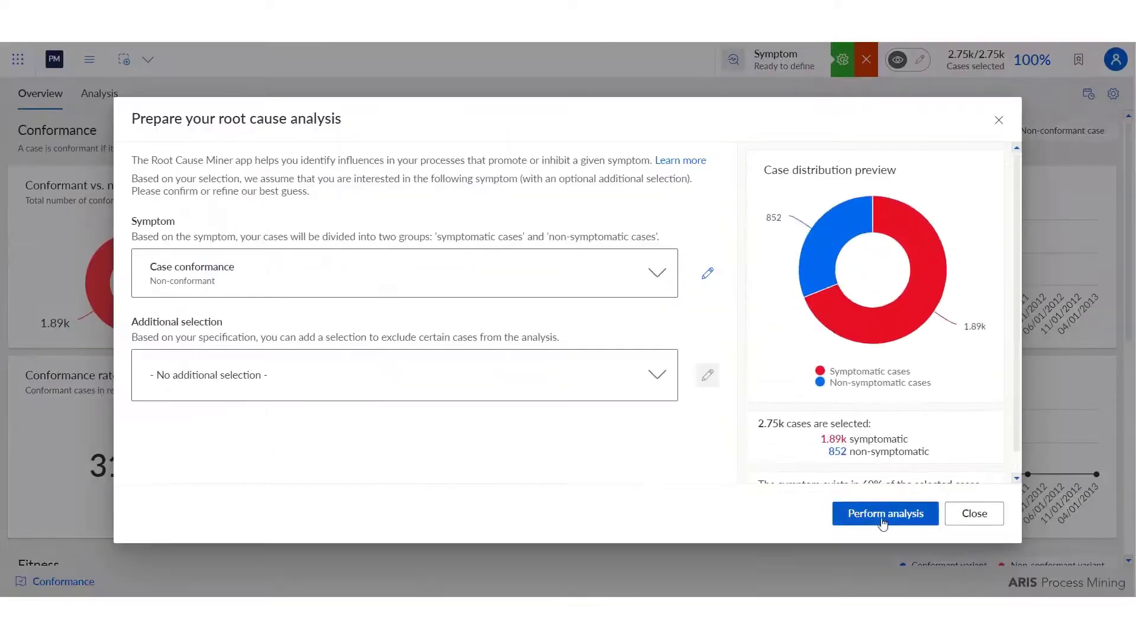
left_click(883, 514)
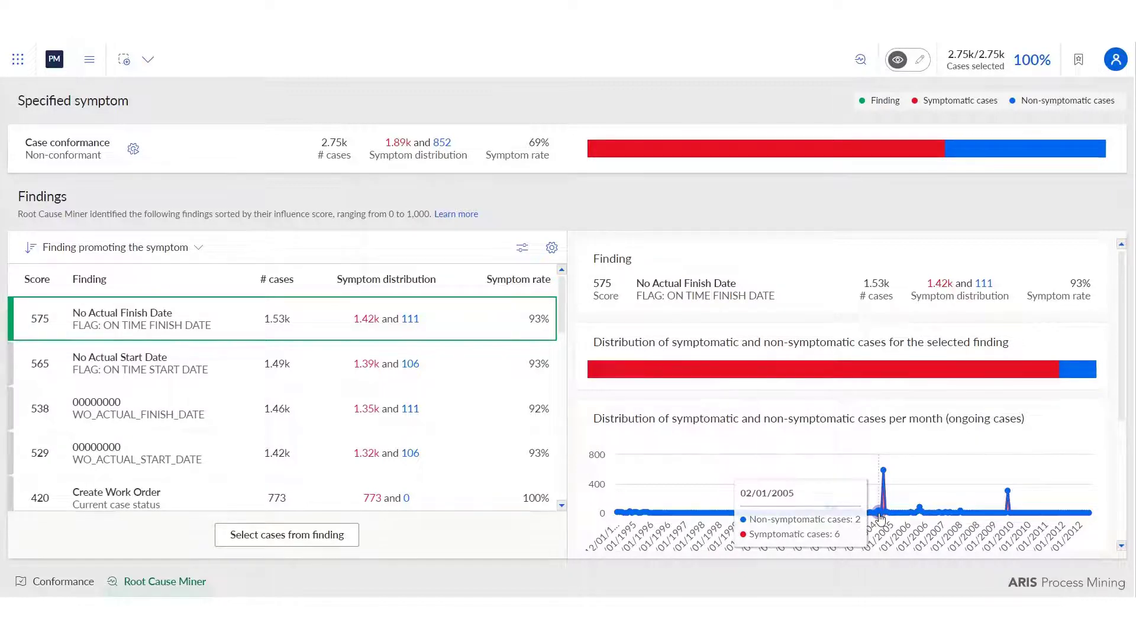
Examine the root cause findings for No Actual Start Date and WO_ACTUAL_FINISH_DATE 00000000.
left_click(354, 372)
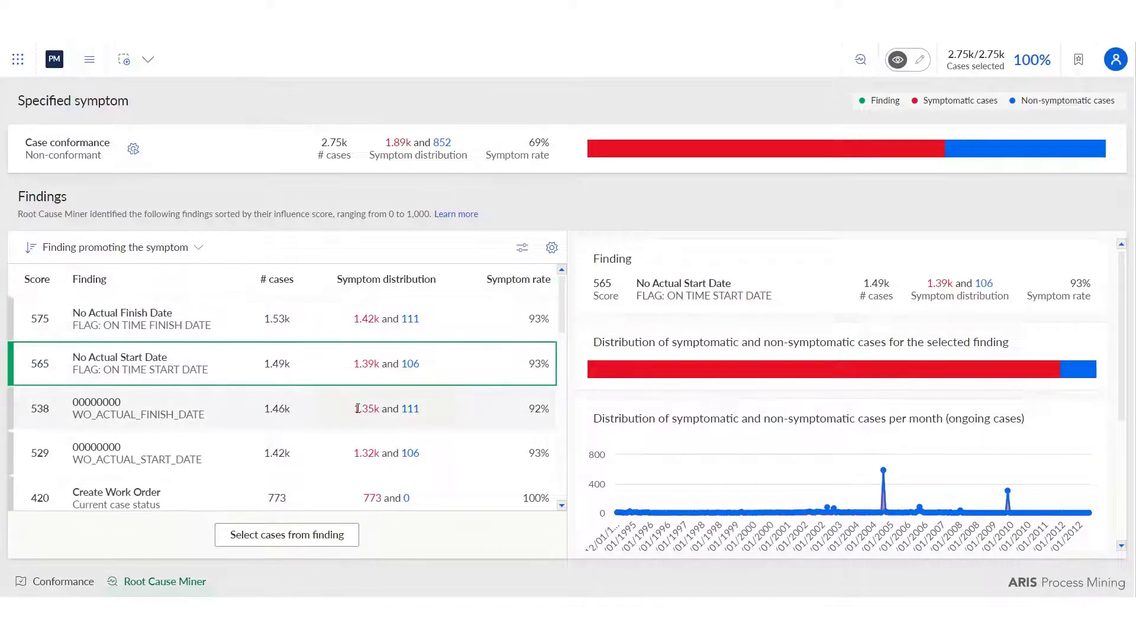
left_click(358, 407)
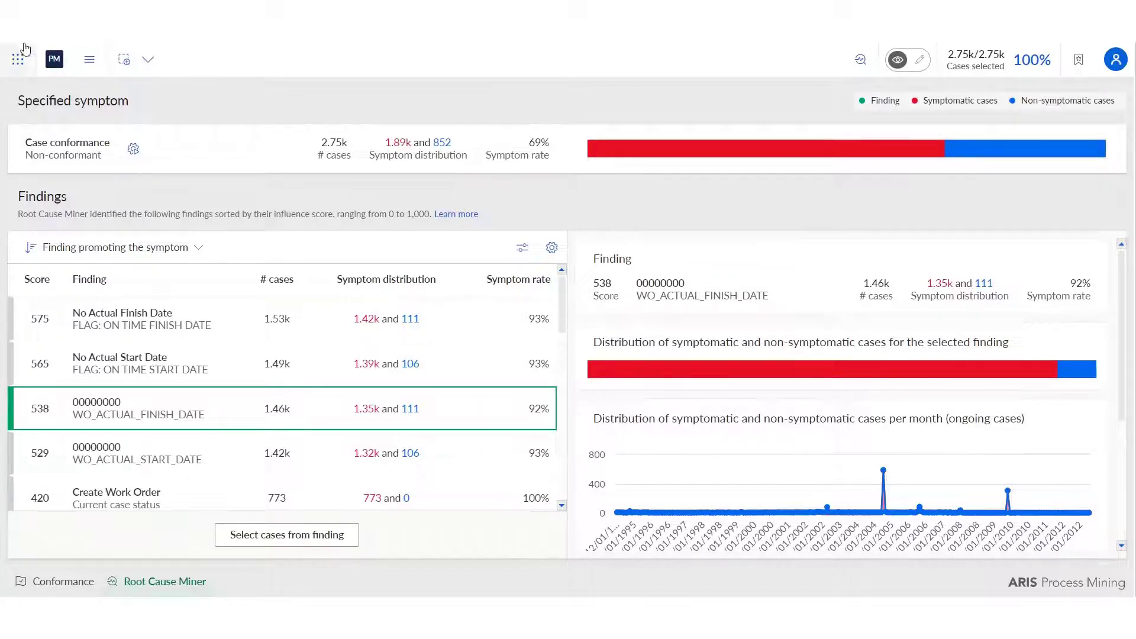
Go back to the project, open the 3. Process Cycle Times analysis and view its detailed cycle times.
left_click(55, 59)
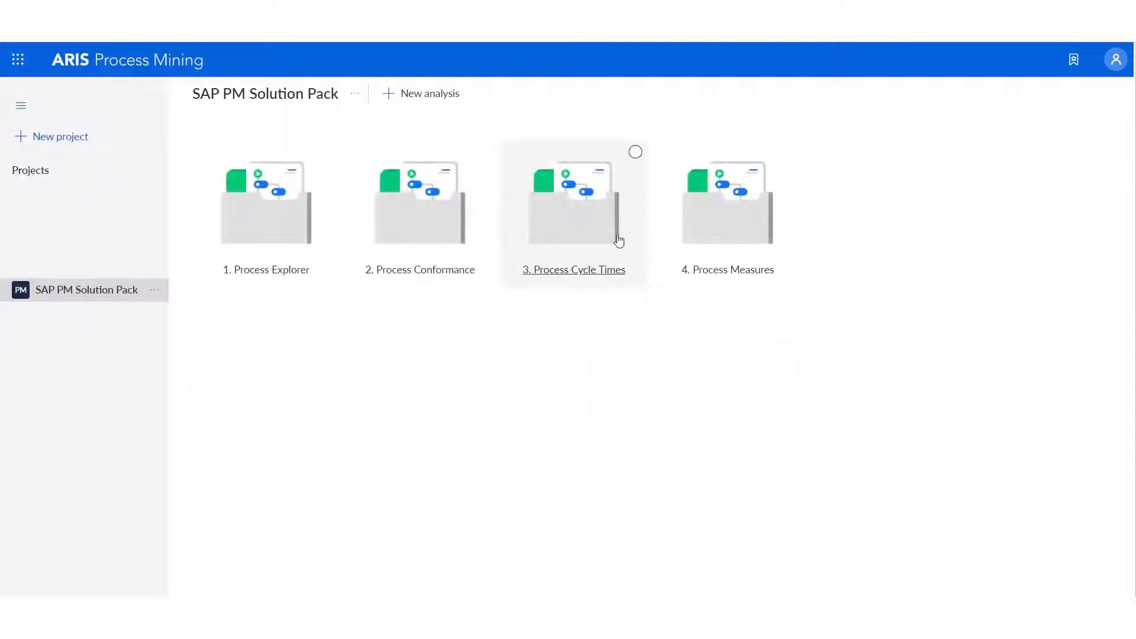
left_click(588, 237)
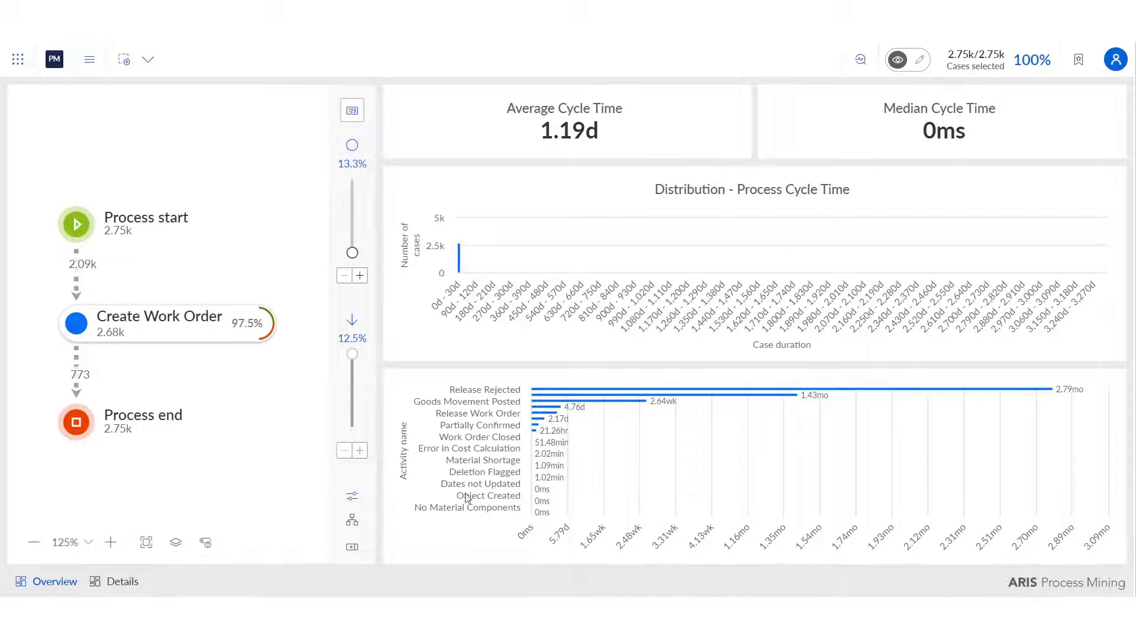
left_click(120, 580)
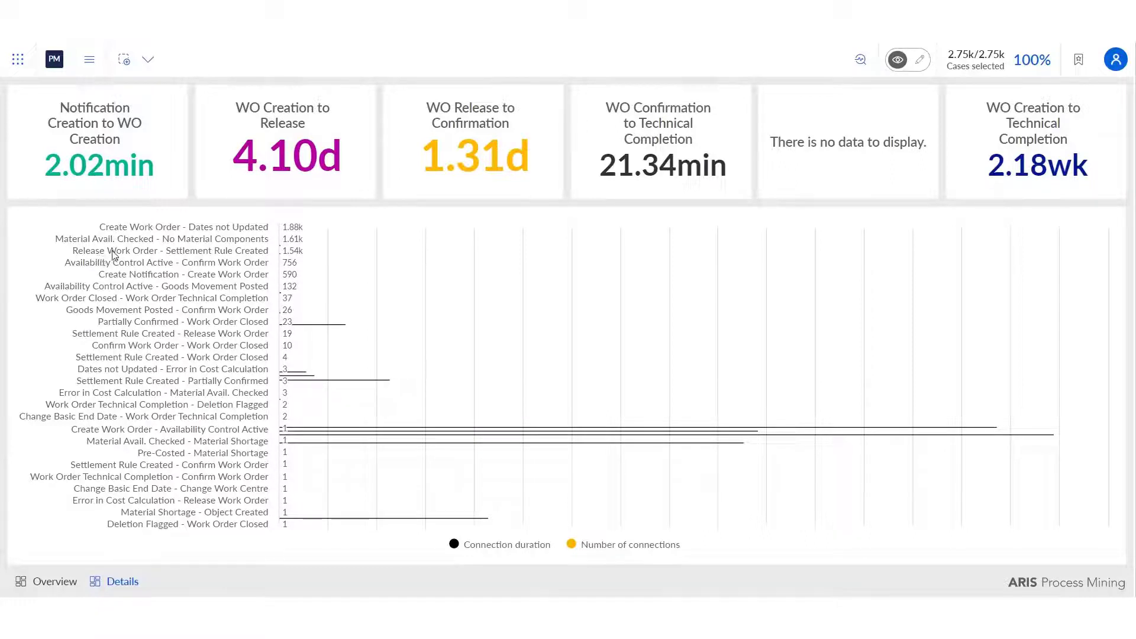
Try filtering the cases to the Release Work Order - Settlement Rule Created connection.
left_click(291, 251)
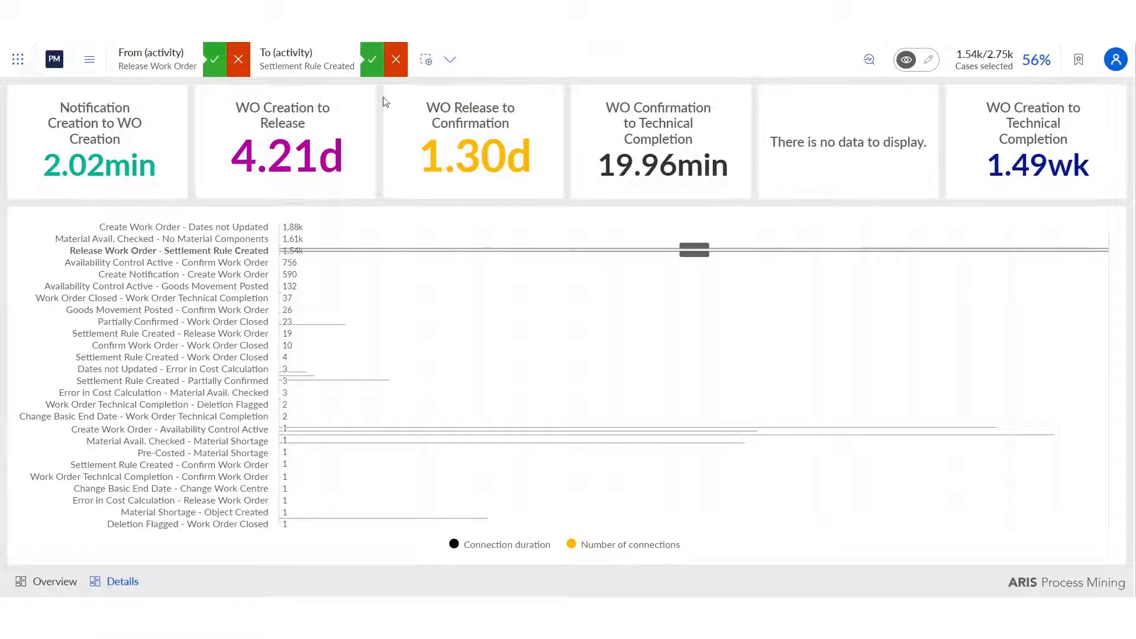
left_click(396, 60)
left_click(238, 59)
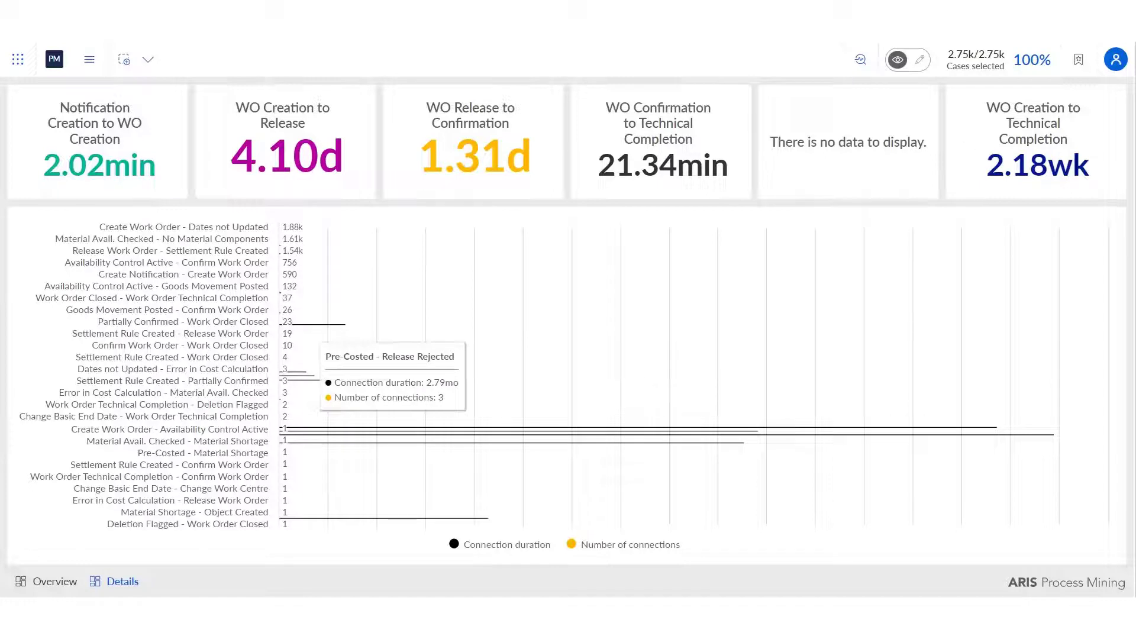
Open the project's 4. Process Measures analysis and display its Work Order dashboard.
left_click(54, 60)
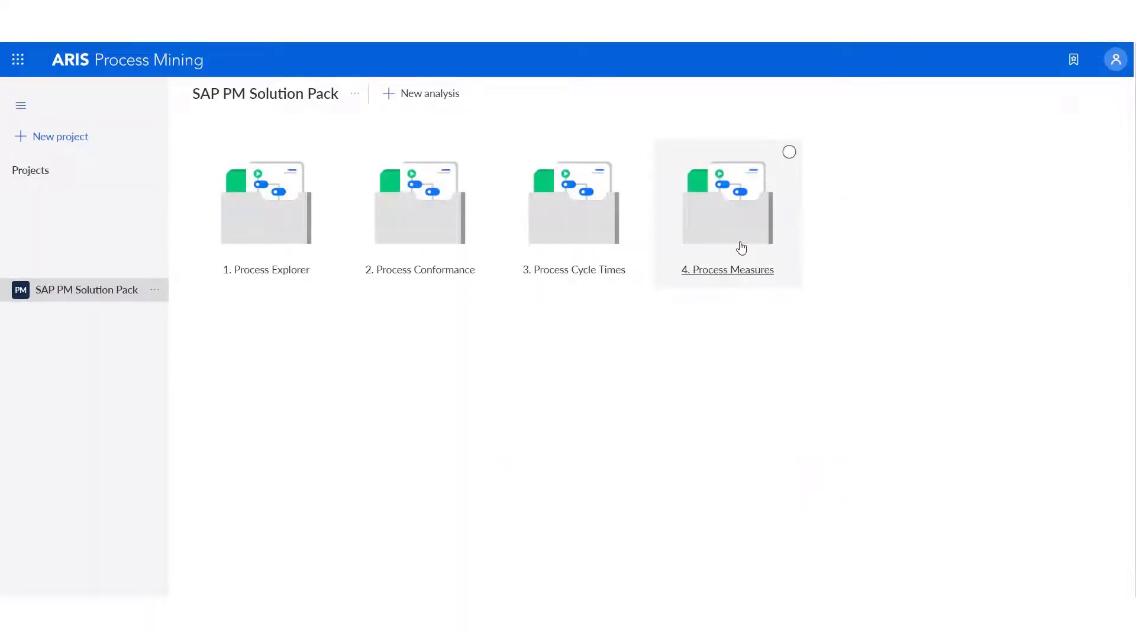
double_click(742, 247)
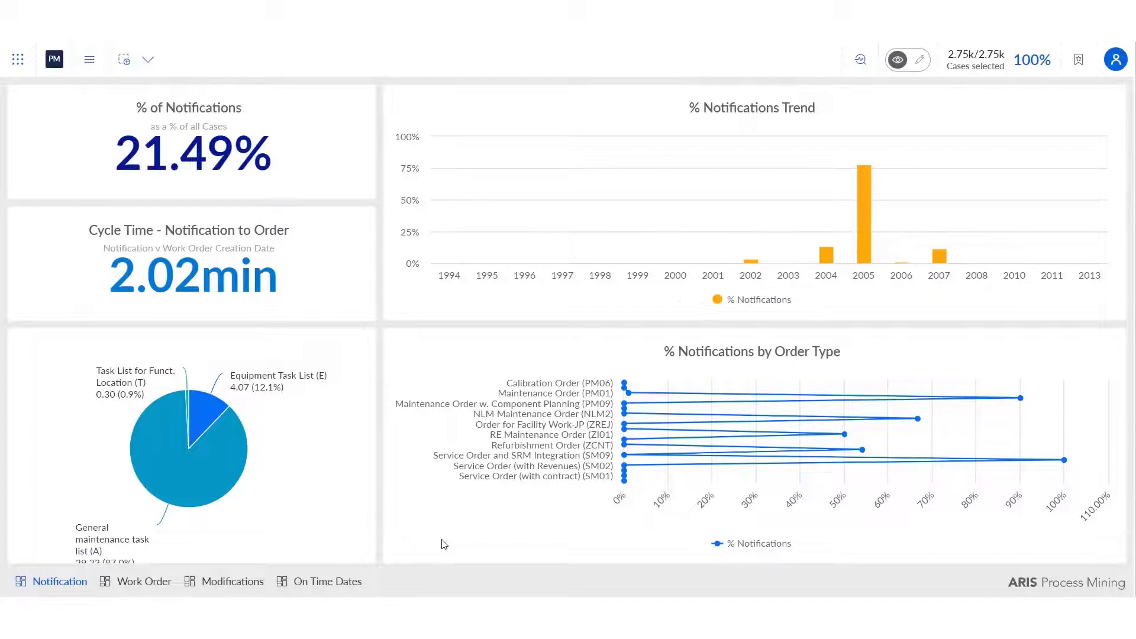
left_click(138, 582)
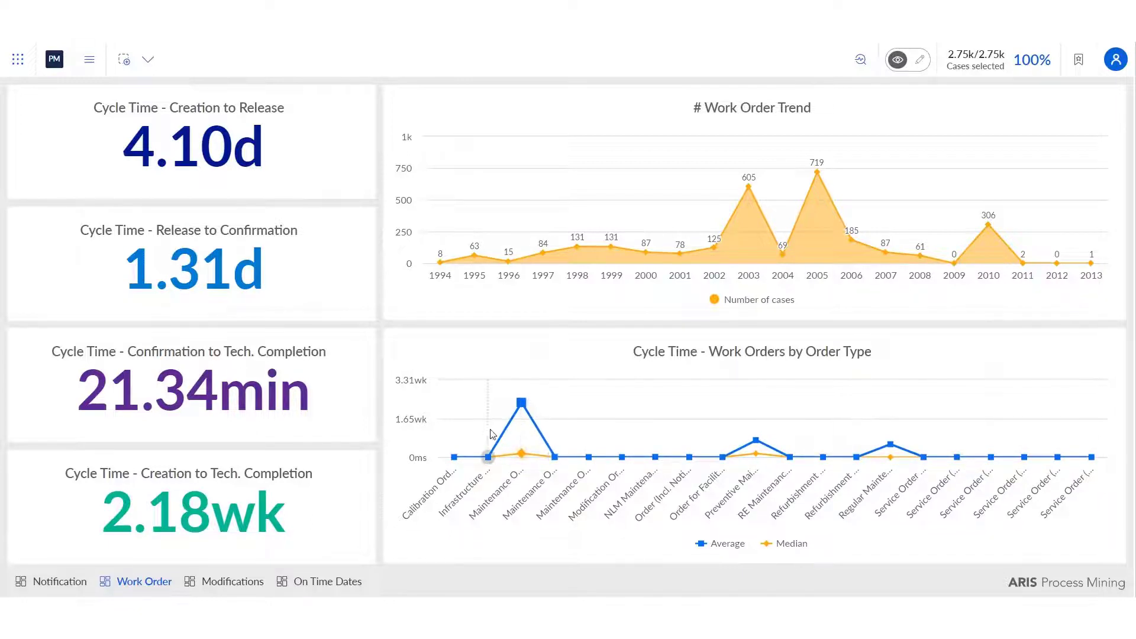
Run a root cause analysis of above-average case duration for order type Maintenance Order (PM01).
left_click(862, 62)
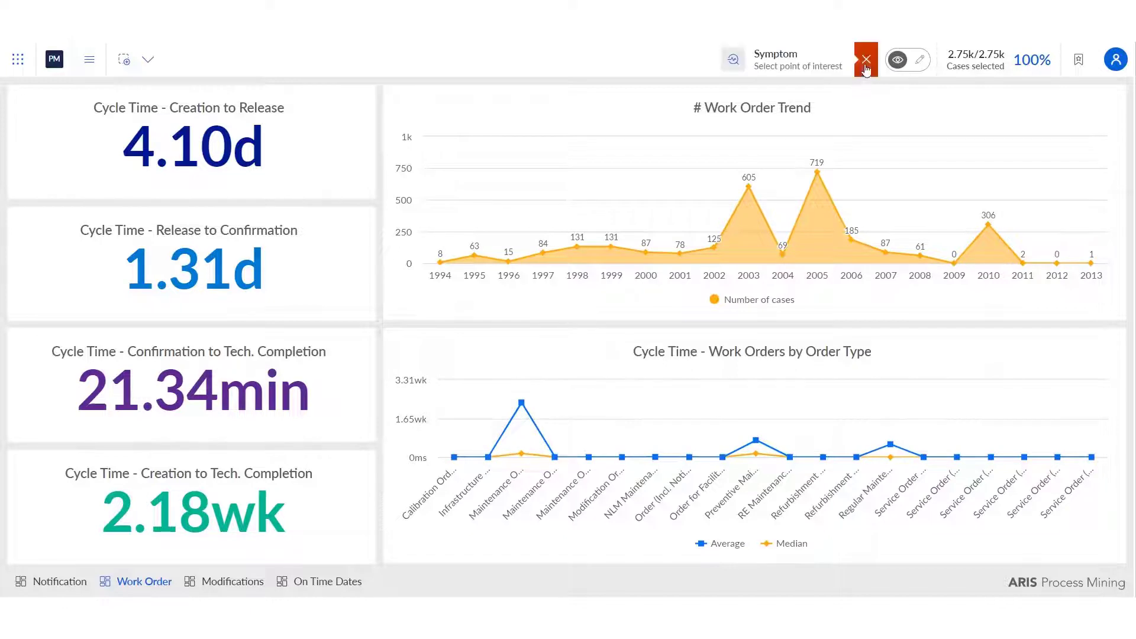
left_click(514, 413)
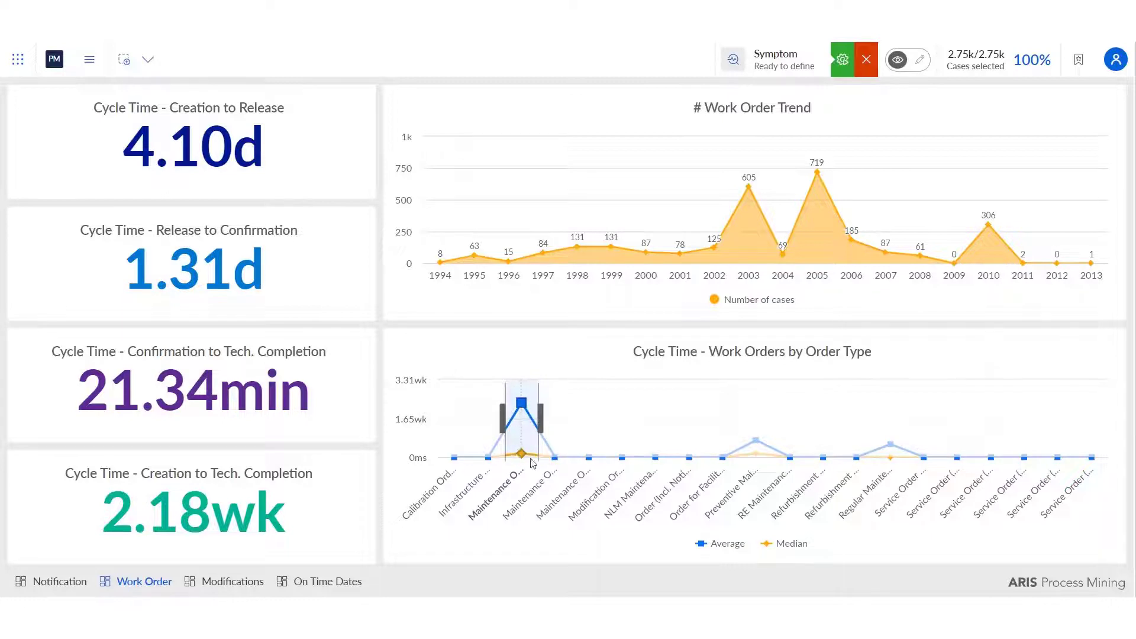
mouse_move(523, 453)
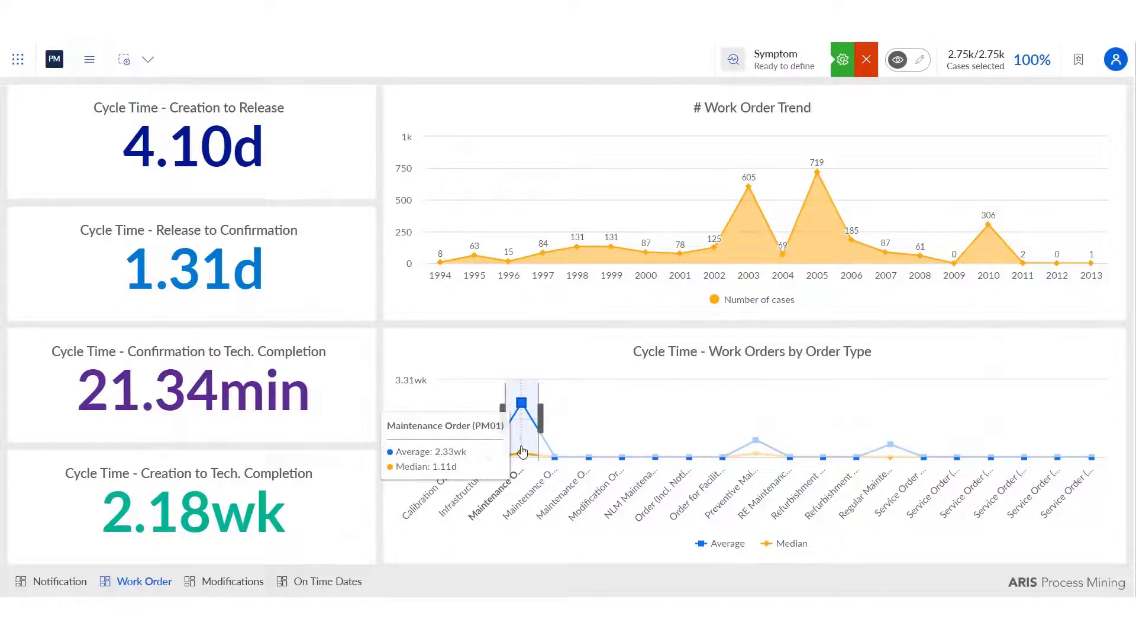
left_click(843, 65)
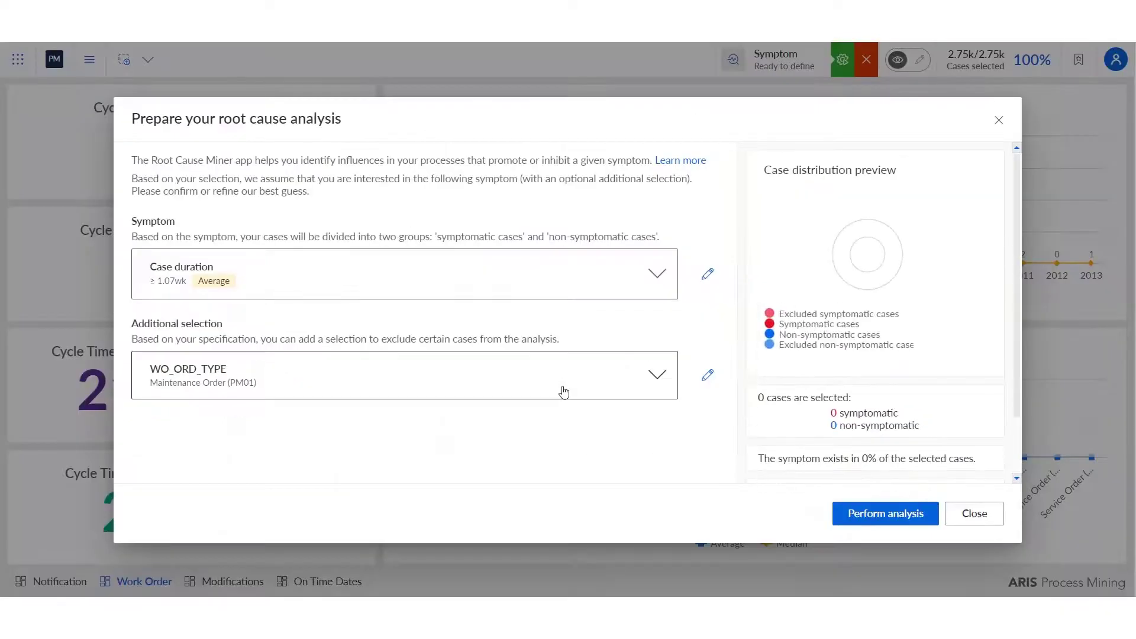
left_click(892, 515)
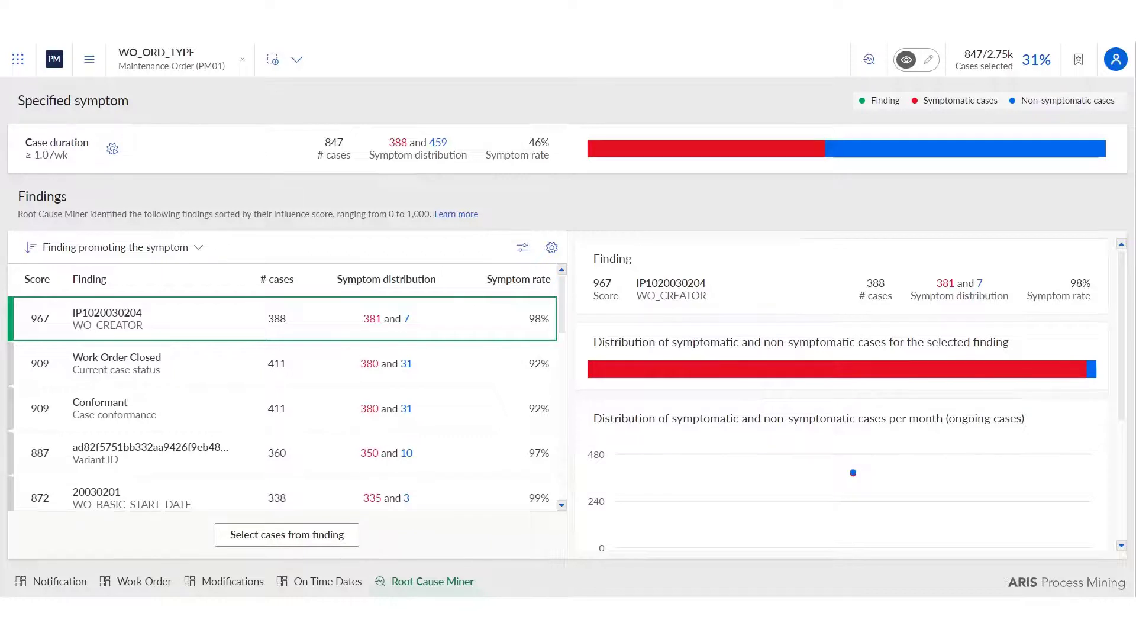
Review the Modifications dashboard and display the On Time Dates dashboard for the filtered maintenance orders.
left_click(223, 580)
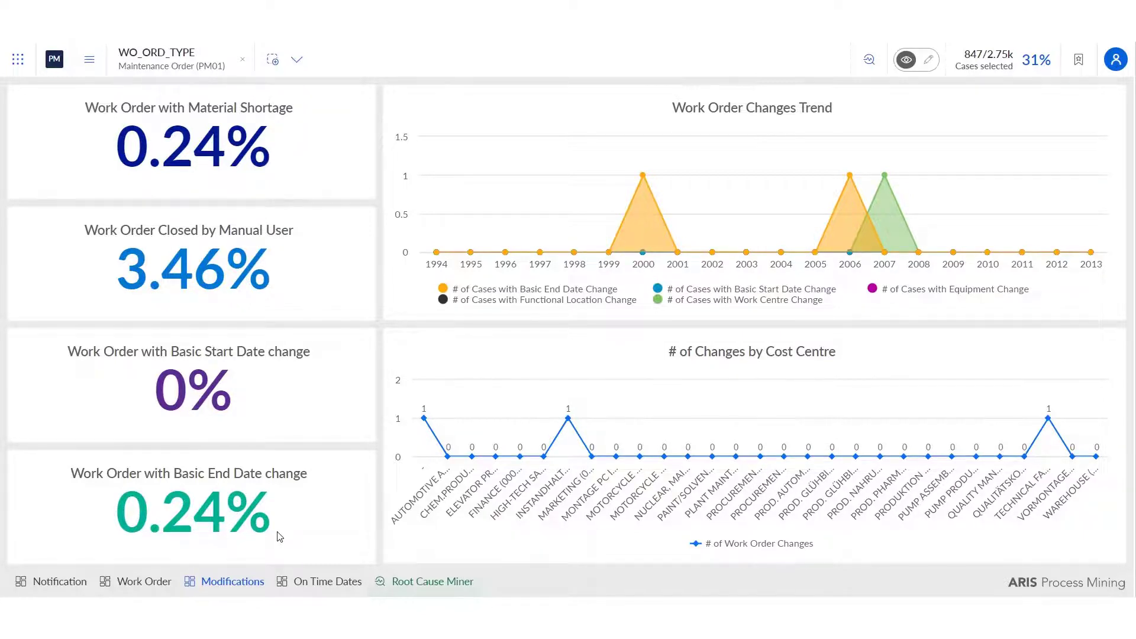
left_click(335, 587)
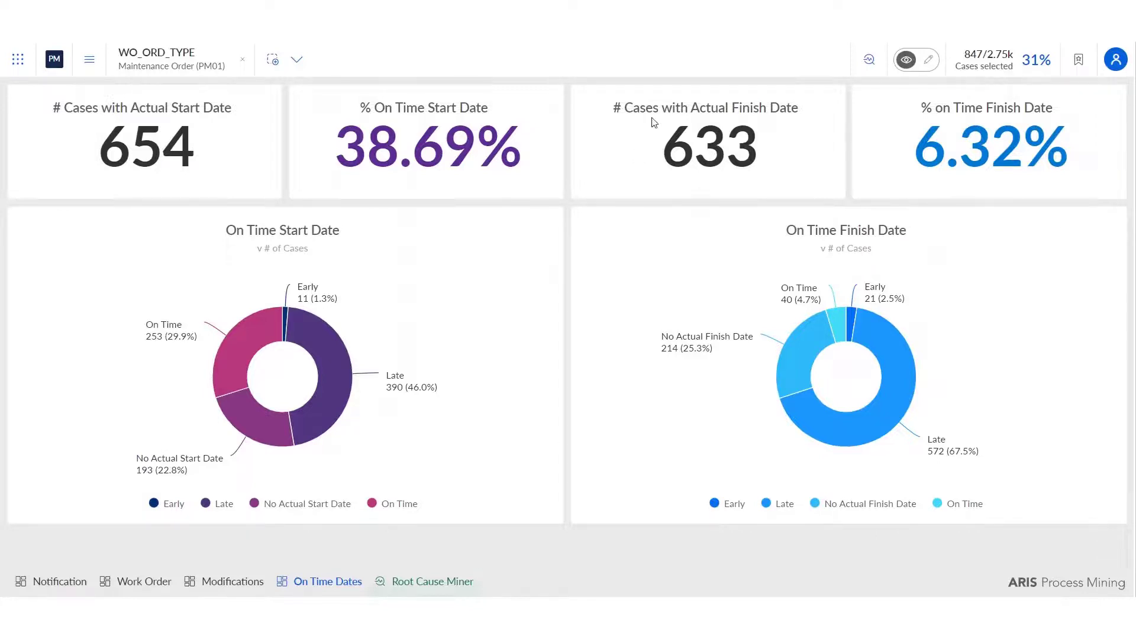
Run a root cause analysis with Late in the On Time Start Date chart as the symptom.
left_click(870, 60)
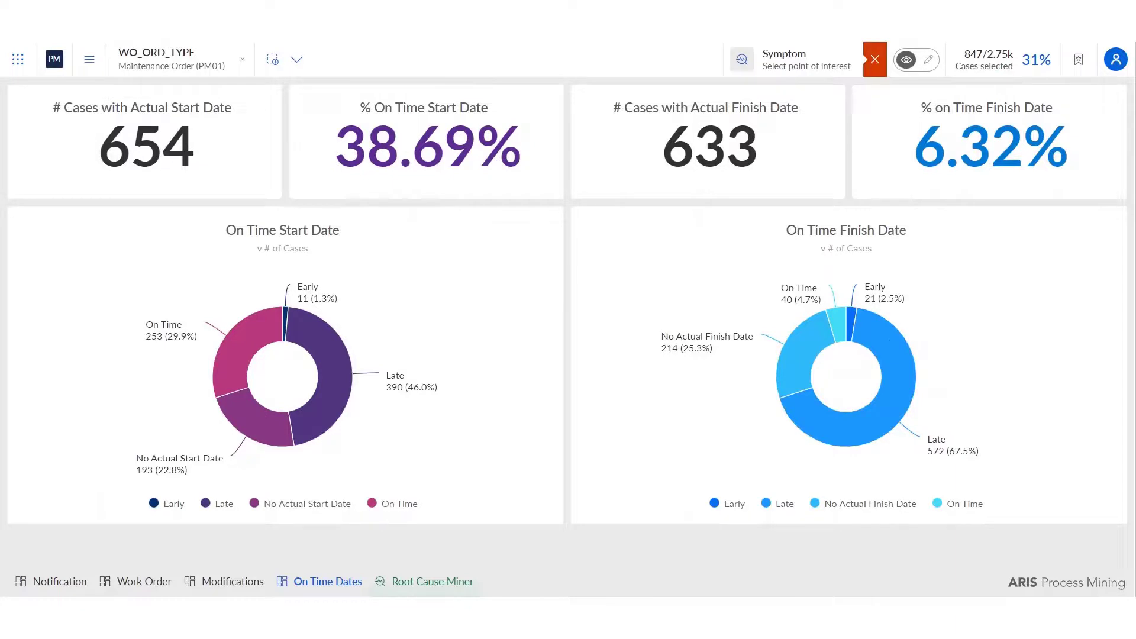
left_click(338, 409)
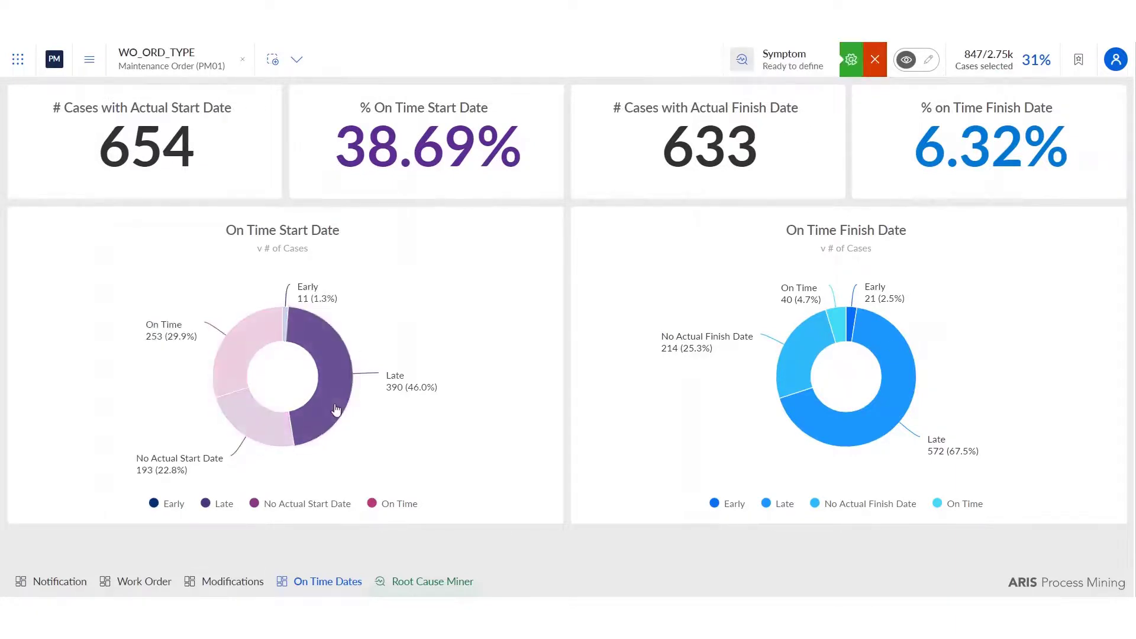
left_click(852, 62)
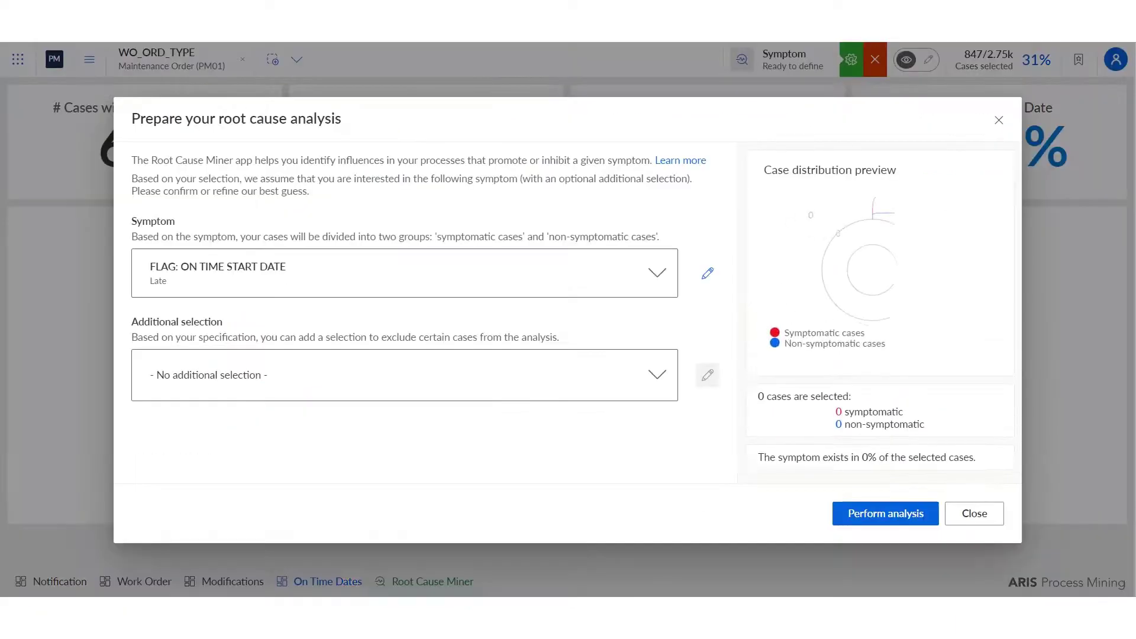
left_click(872, 511)
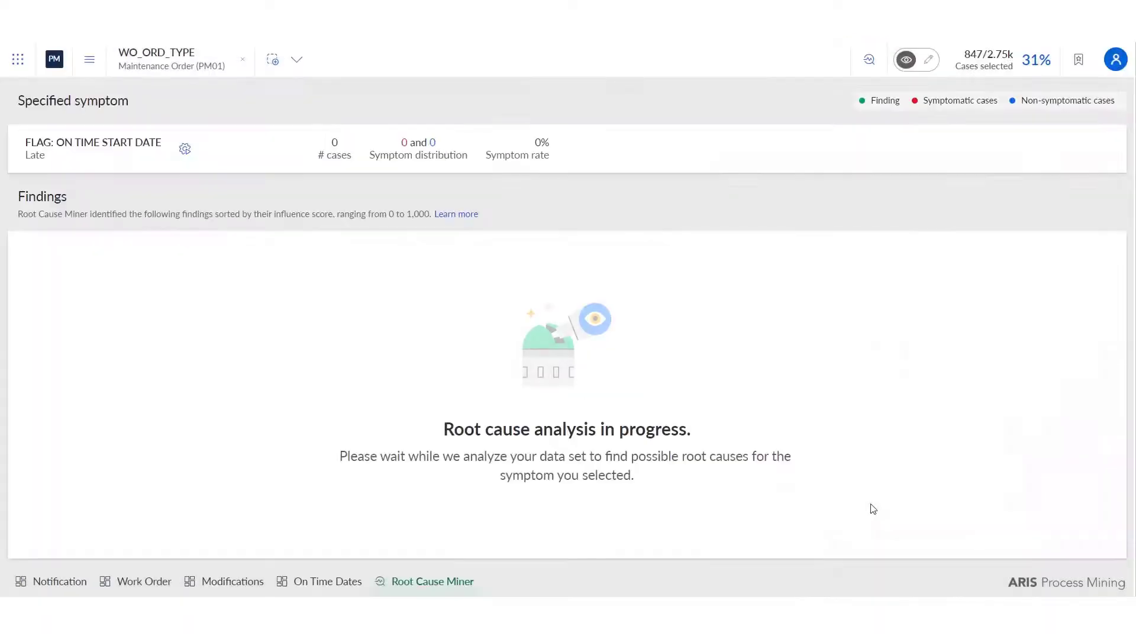